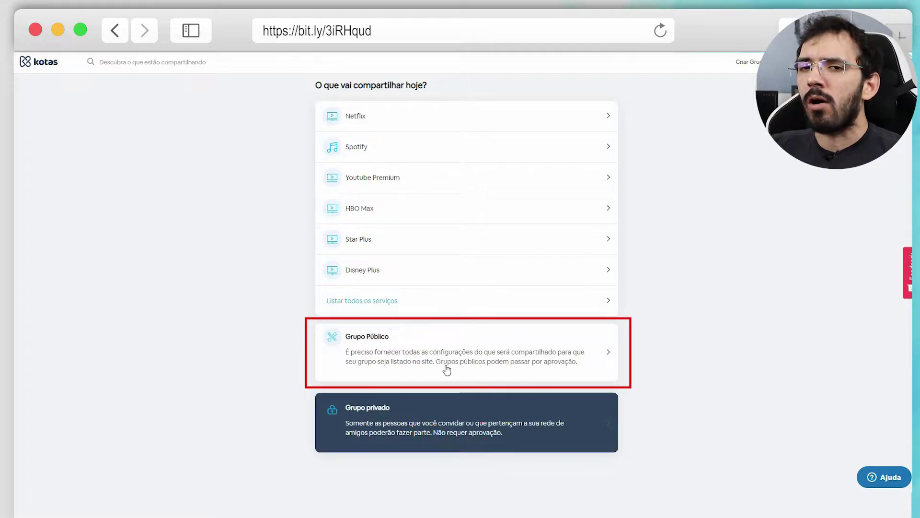
Step: Compare the Grupo Público and Grupo privado descriptions and open the private group option
{"action": "left_click_drag", "start_coordinate": [437, 365], "coordinate": [579, 370]}
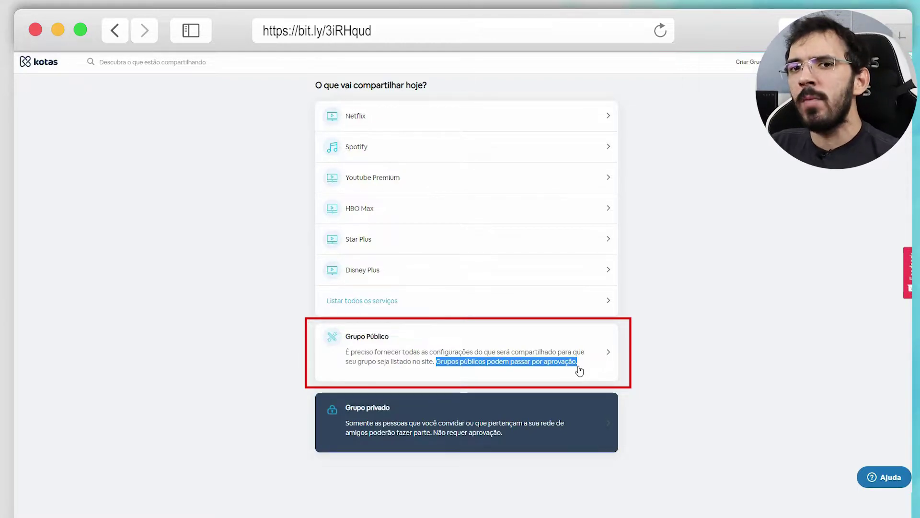
{"action": "left_click", "coordinate": [361, 428]}
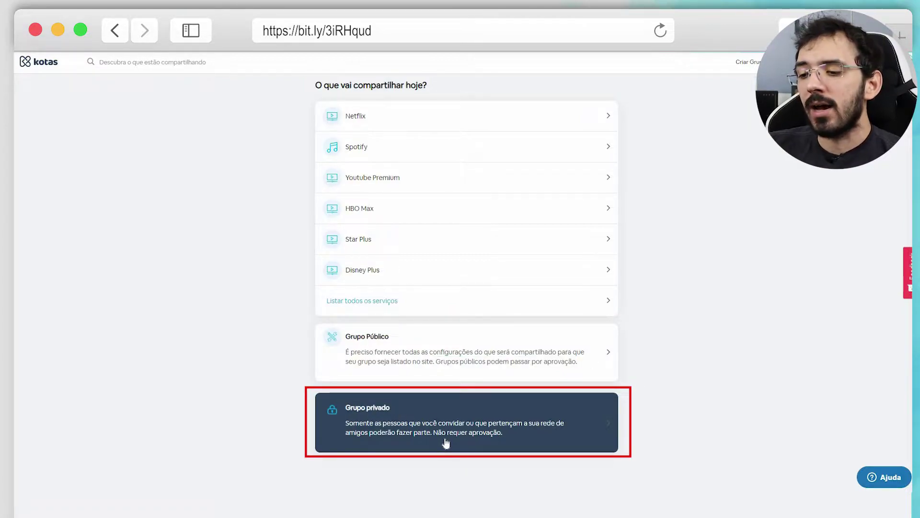
{"action": "left_click_drag", "start_coordinate": [344, 423], "coordinate": [506, 439]}
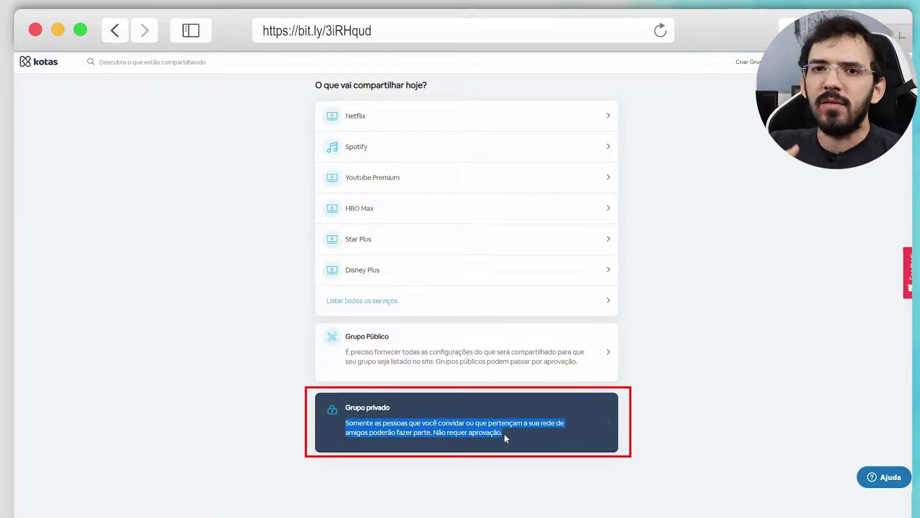
{"action": "left_click", "coordinate": [506, 438]}
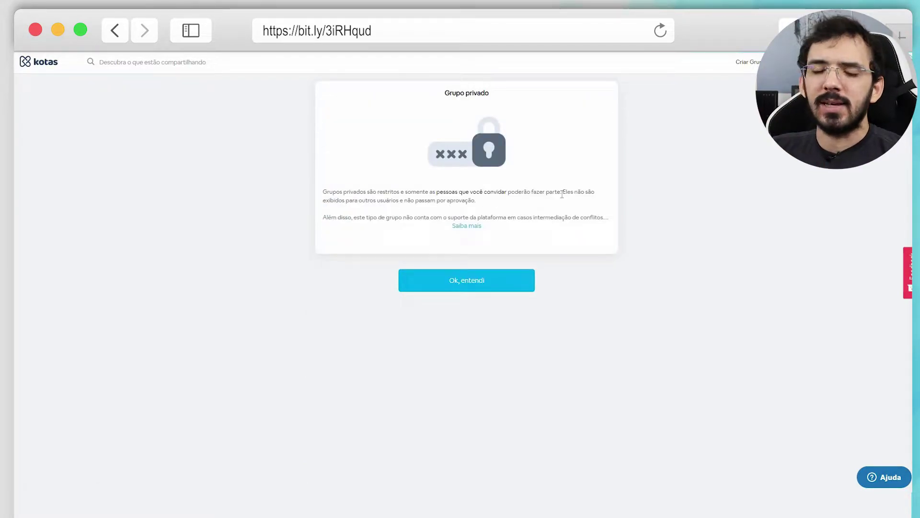
Step: Read the private group's access and approval conditions and return to the list of services to share
{"action": "left_click_drag", "start_coordinate": [323, 192], "coordinate": [540, 216]}
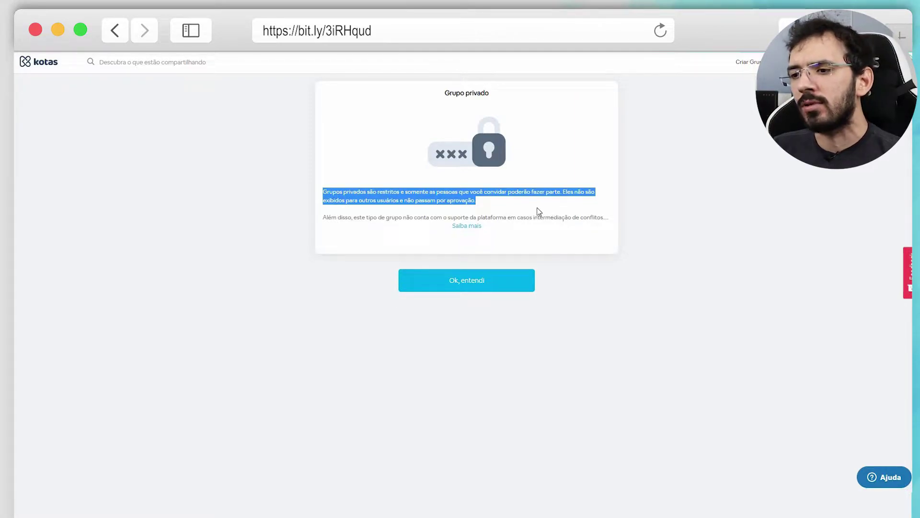
{"action": "left_click", "coordinate": [564, 191]}
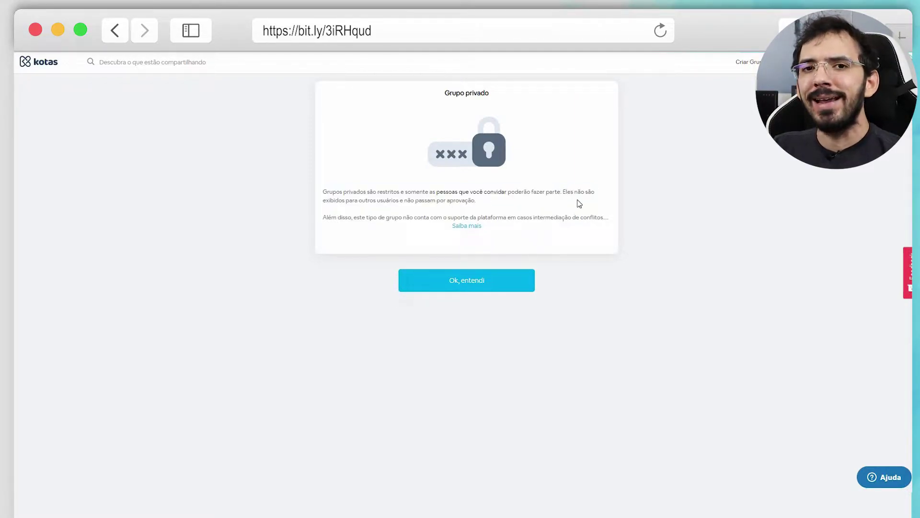
{"action": "left_click_drag", "start_coordinate": [563, 190], "coordinate": [535, 209]}
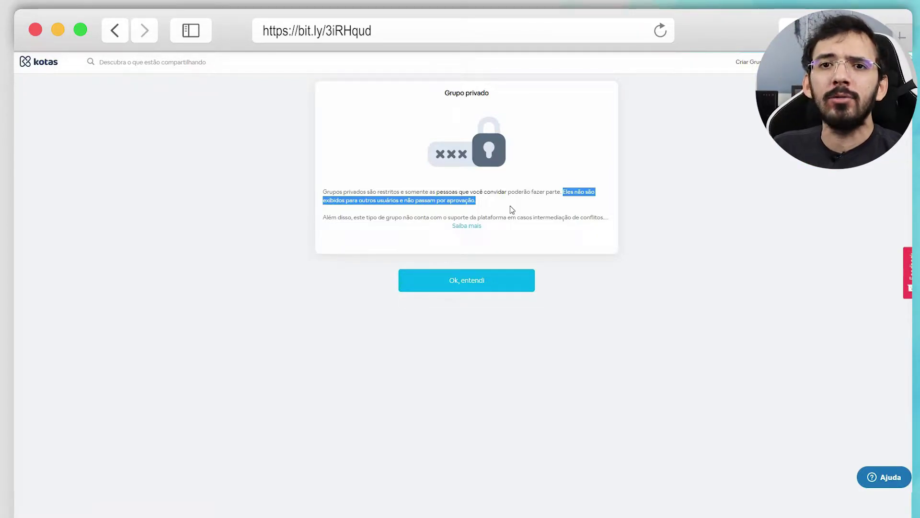
{"action": "left_click", "coordinate": [511, 209]}
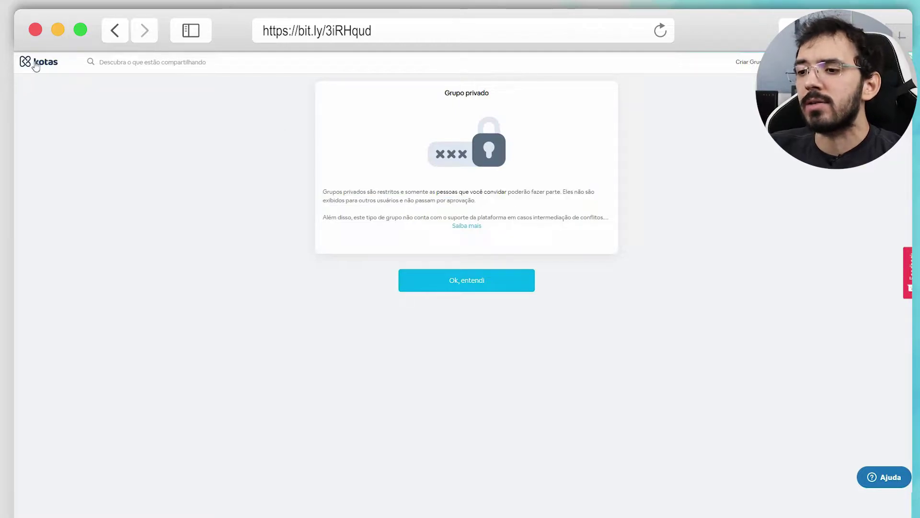
{"action": "left_click", "coordinate": [649, 203]}
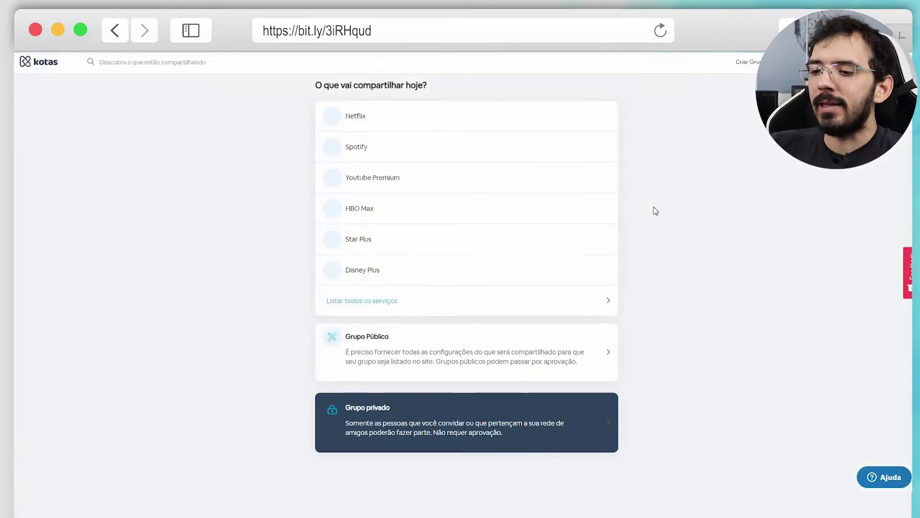
Step: Choose Netflix as the service to share
{"action": "left_click", "coordinate": [396, 355]}
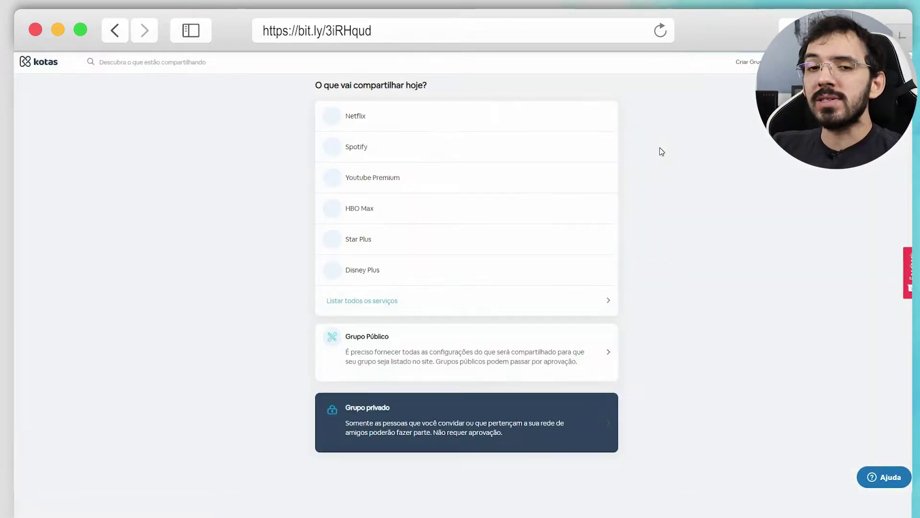
{"action": "left_click", "coordinate": [357, 118]}
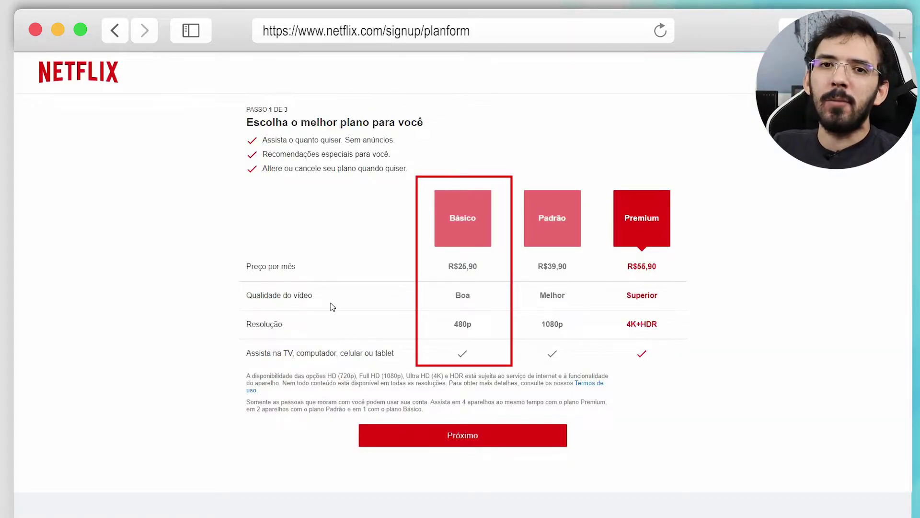
Step: Examine the Básico plan's monthly price and resolution on the Netflix plan page
{"action": "left_click_drag", "start_coordinate": [448, 267], "coordinate": [481, 269]}
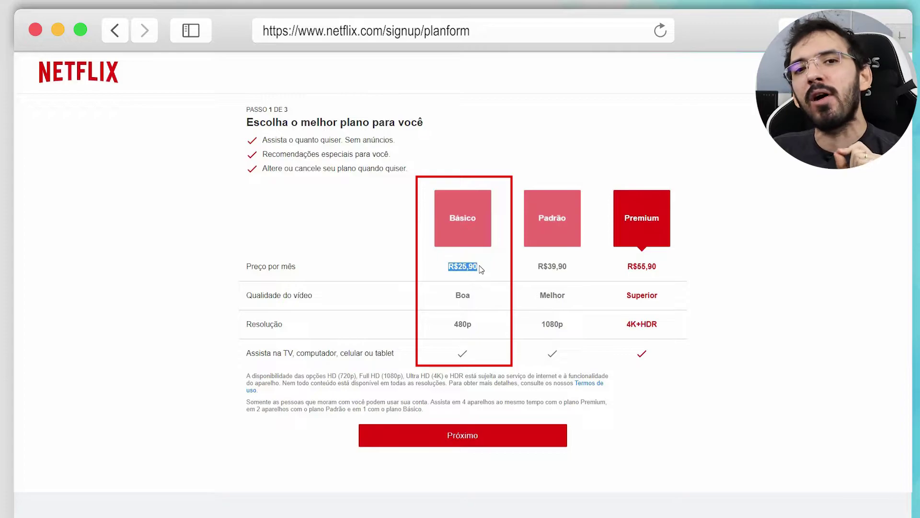
{"action": "left_click", "coordinate": [481, 269]}
{"action": "left_click", "coordinate": [456, 324]}
{"action": "double_click", "coordinate": [456, 324]}
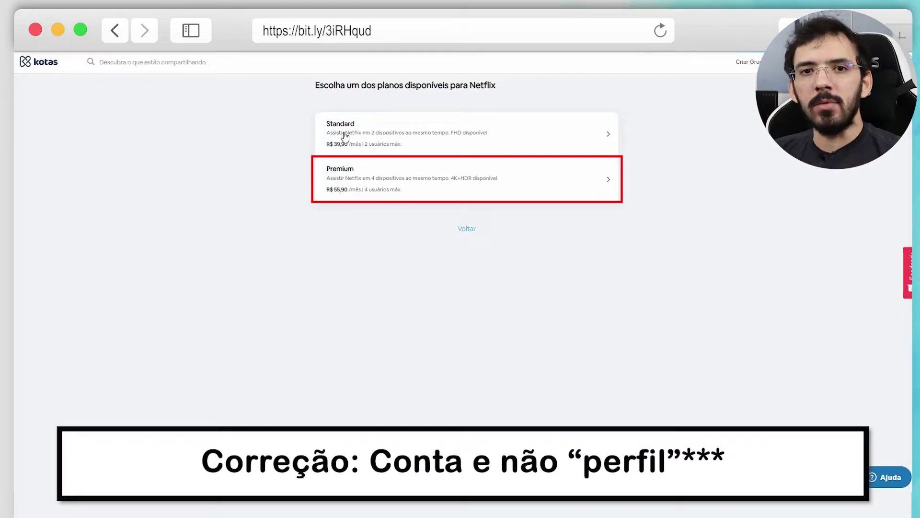
Step: Read the Premium plan's description on Kotas and choose that plan for the Netflix group
{"action": "double_click", "coordinate": [334, 178]}
{"action": "left_click_drag", "start_coordinate": [431, 187], "coordinate": [500, 182]}
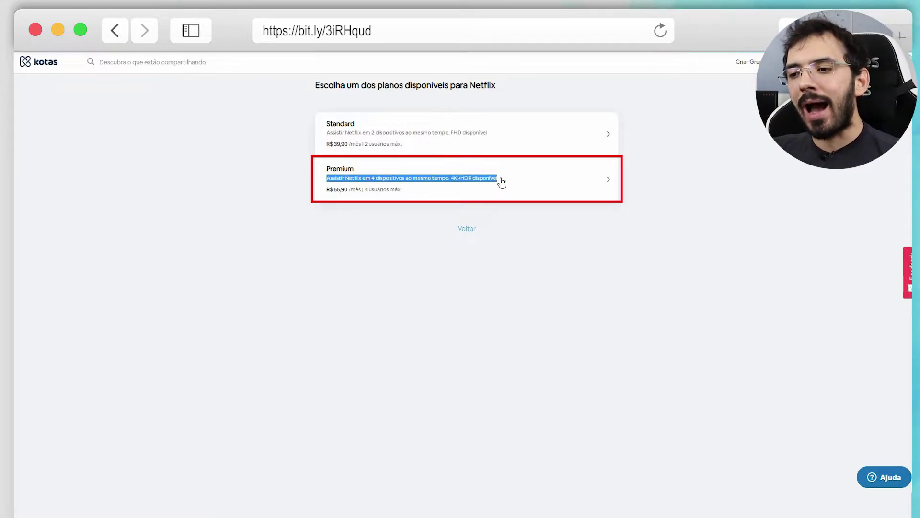
{"action": "left_click_drag", "start_coordinate": [501, 183], "coordinate": [547, 242]}
{"action": "left_click", "coordinate": [465, 211]}
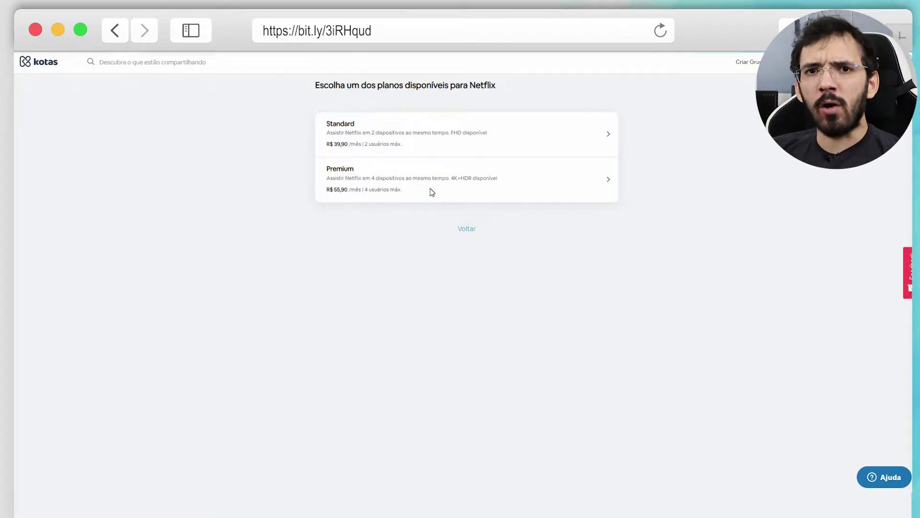
{"action": "left_click", "coordinate": [432, 192]}
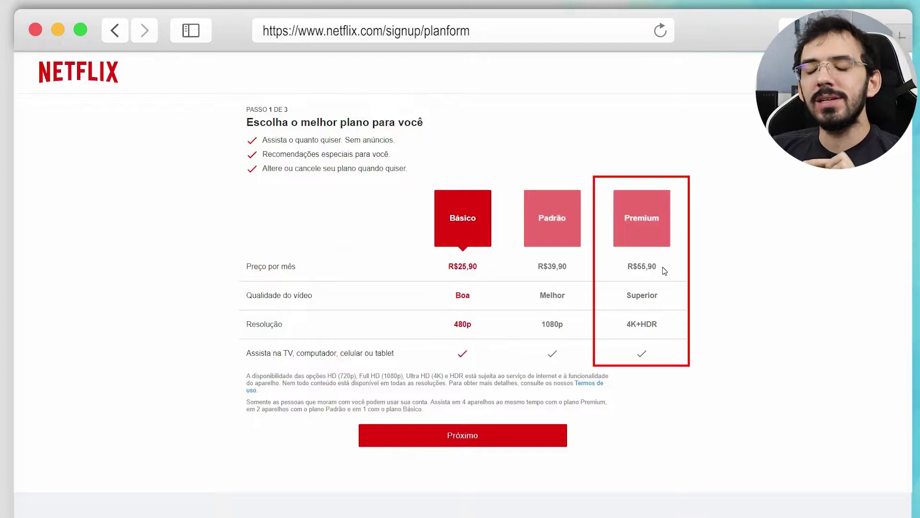
Step: Check Netflix's monthly price for the Premium plan and the amount members will pay in the Kotas group summary
{"action": "double_click", "coordinate": [663, 266]}
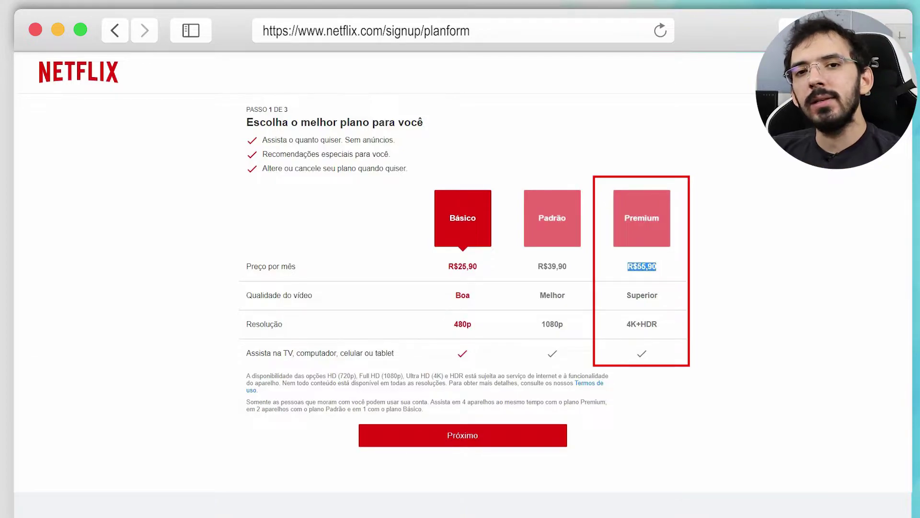
{"action": "left_click", "coordinate": [641, 218]}
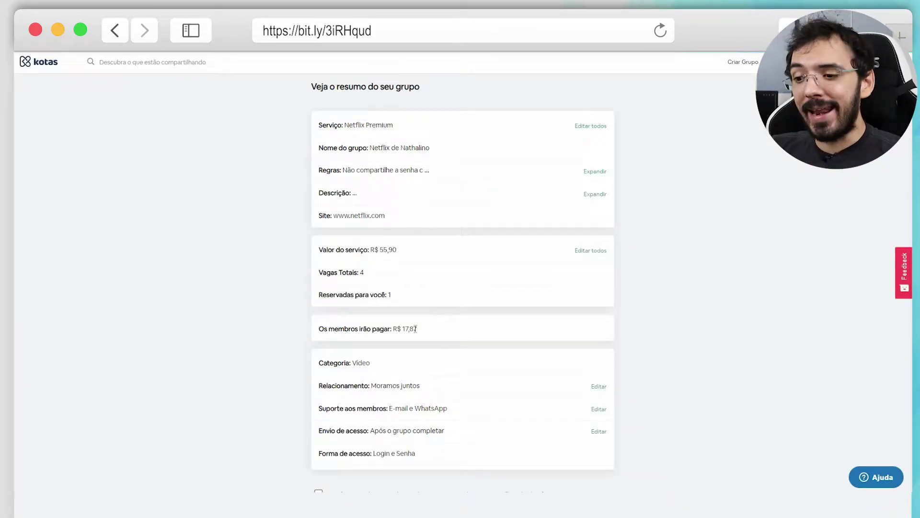
{"action": "left_click_drag", "start_coordinate": [416, 329], "coordinate": [392, 329]}
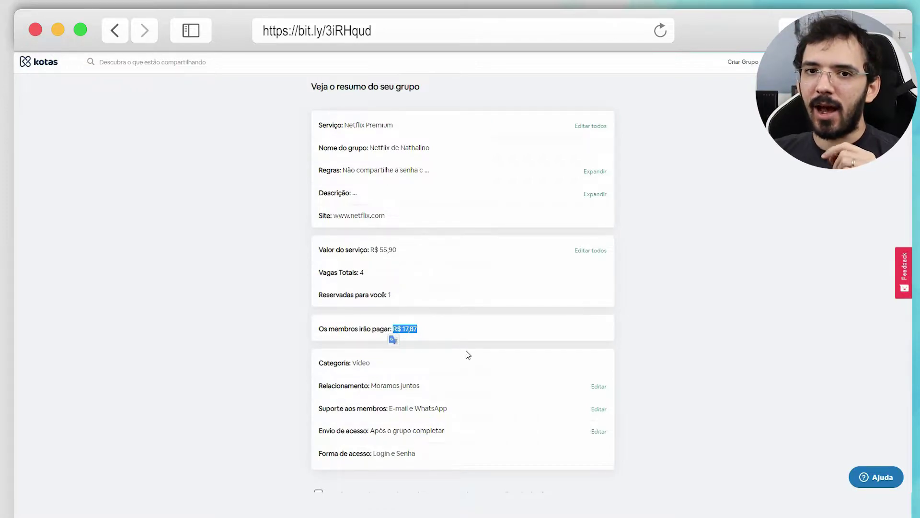
{"action": "left_click_drag", "start_coordinate": [319, 329], "coordinate": [458, 335]}
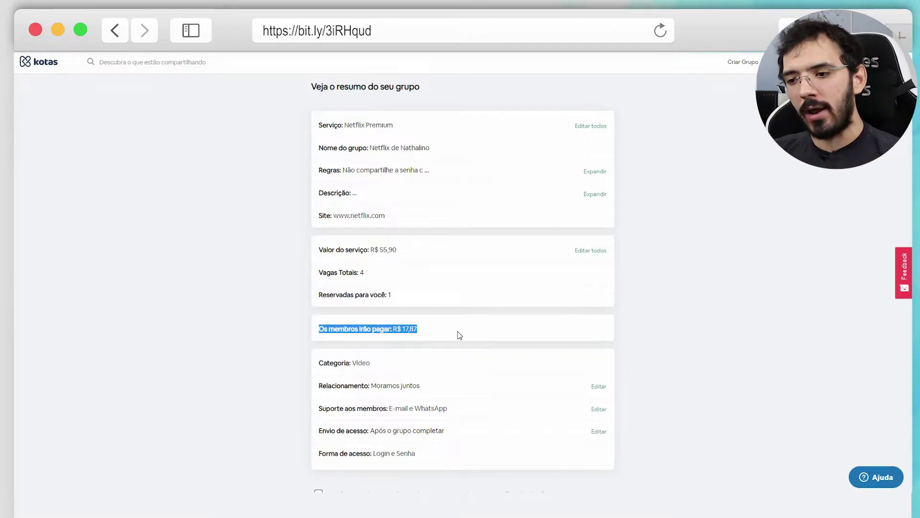
{"action": "left_click", "coordinate": [633, 313]}
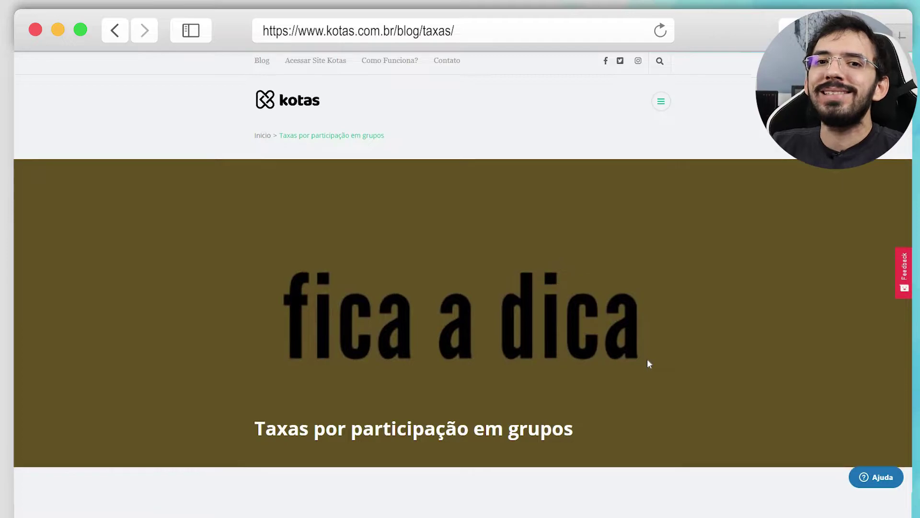
Step: Read the Kotas article on group participation fees, focusing on the Kotas fee, card processing costs and boleto charges
{"action": "scroll", "coordinate": [647, 358], "scroll_direction": "down", "scroll_amount": 5}
{"action": "scroll", "coordinate": [649, 362], "scroll_direction": "down", "scroll_amount": 4}
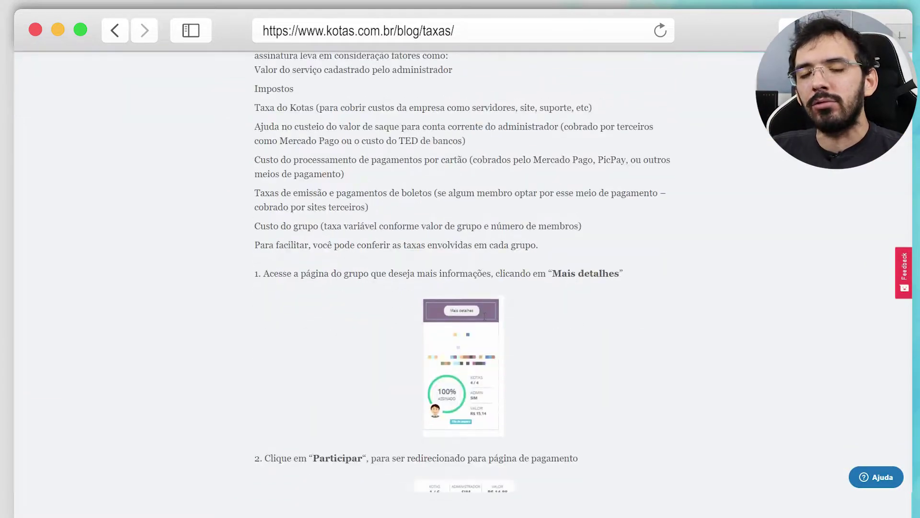
{"action": "scroll", "coordinate": [649, 362], "scroll_direction": "up", "scroll_amount": 1}
{"action": "left_click_drag", "start_coordinate": [254, 202], "coordinate": [325, 202]}
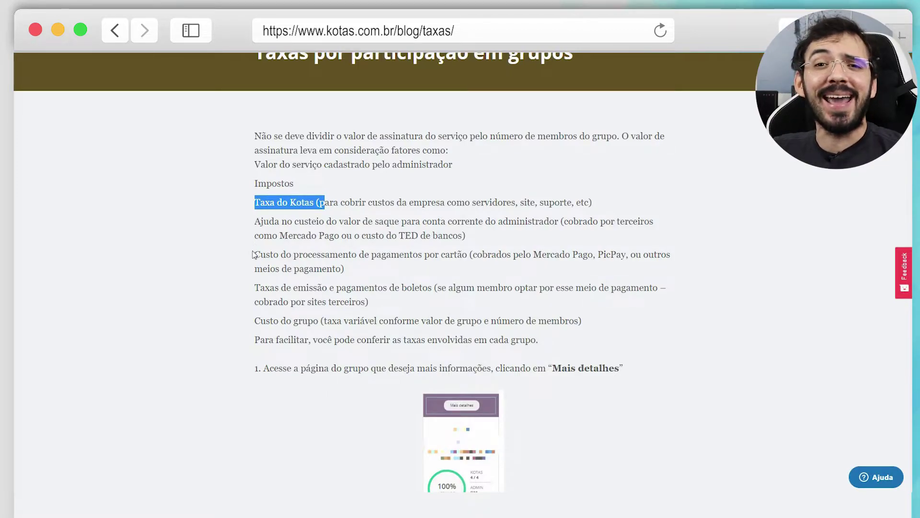
{"action": "left_click_drag", "start_coordinate": [255, 254], "coordinate": [407, 269]}
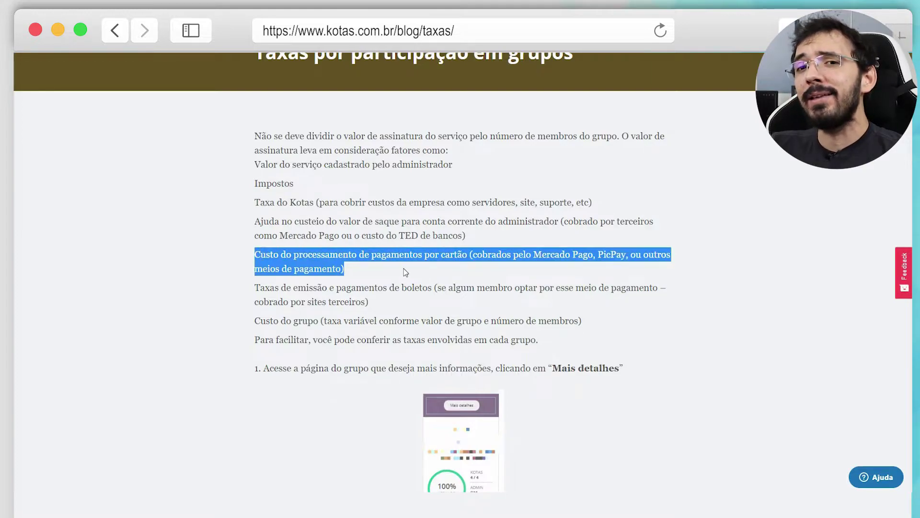
{"action": "left_click_drag", "start_coordinate": [370, 302], "coordinate": [254, 254]}
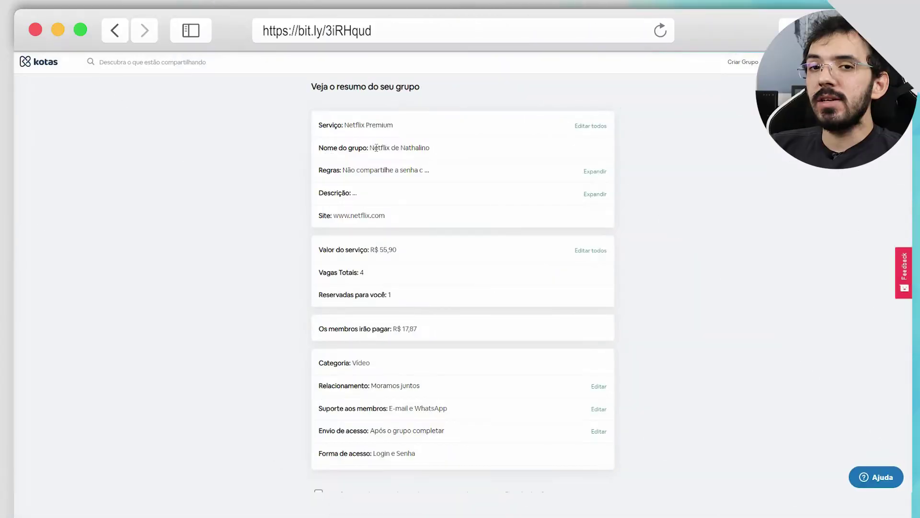
Step: Open the Netflix group's basic details for editing and review the three sharing rules
{"action": "left_click", "coordinate": [591, 126]}
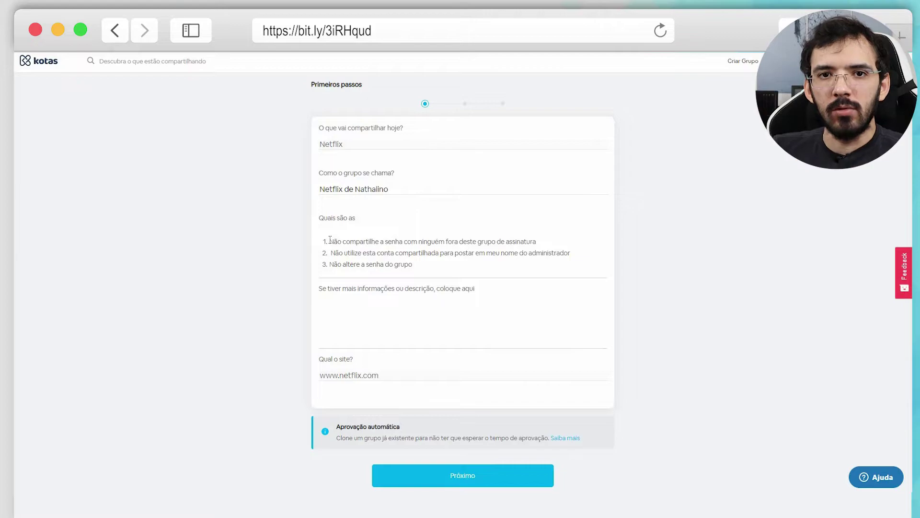
{"action": "left_click_drag", "start_coordinate": [333, 239], "coordinate": [424, 265]}
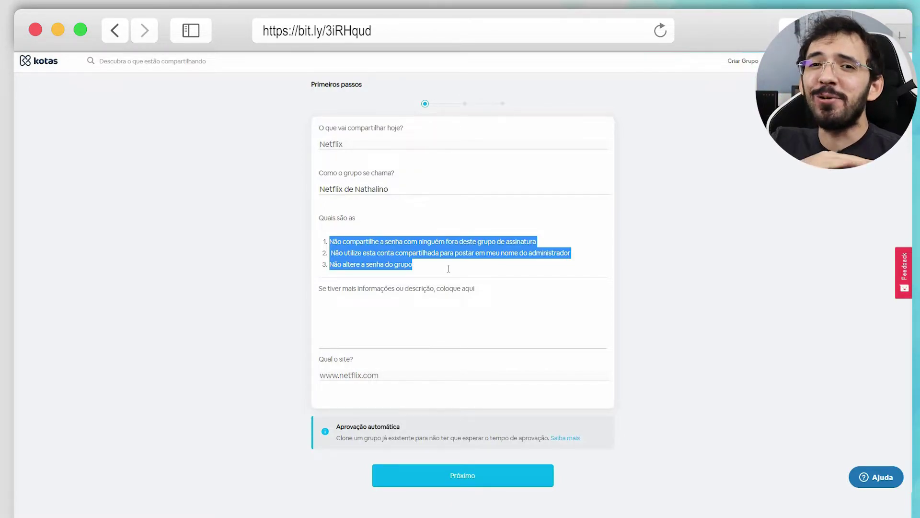
{"action": "left_click", "coordinate": [420, 266]}
{"action": "key", "text": "alt+shift+Left"}
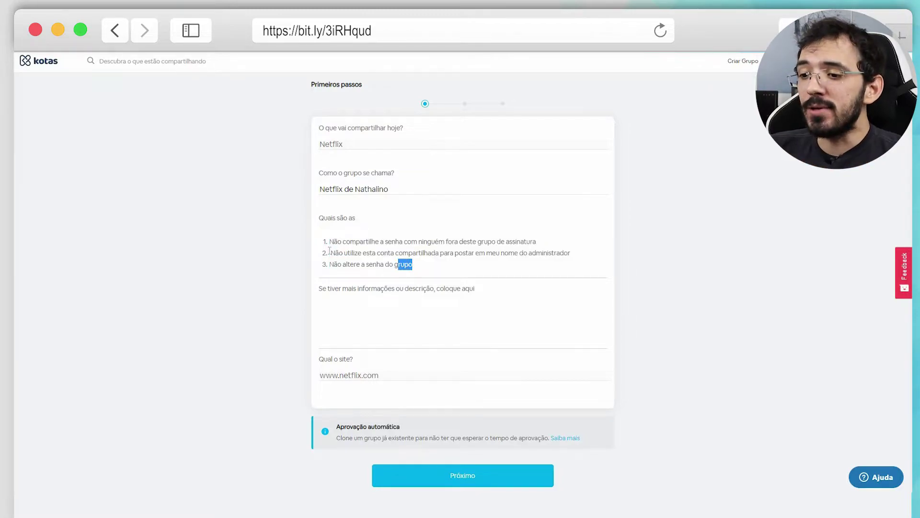
{"action": "key", "text": "alt+shift+Up"}
{"action": "key", "text": "alt+shift+Up"}
{"action": "key", "text": "alt+shift+Up"}
{"action": "left_click_drag", "start_coordinate": [445, 266], "coordinate": [328, 242]}
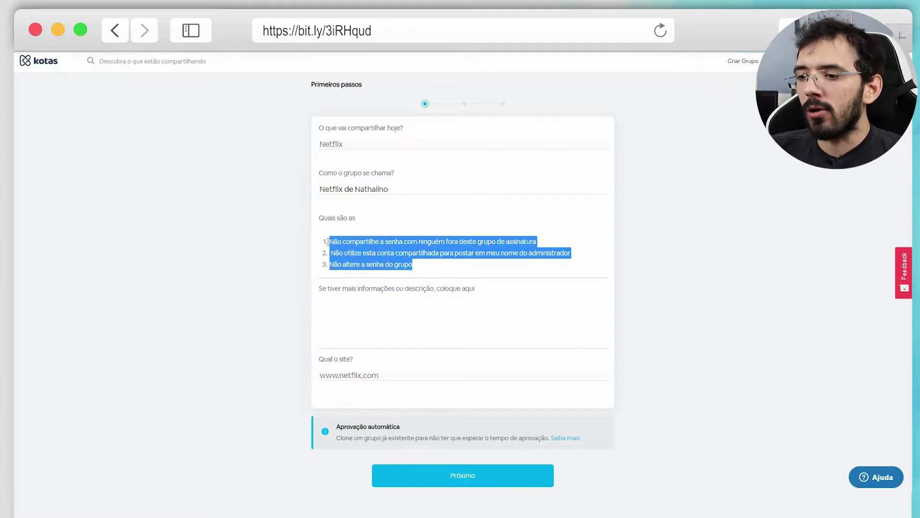
{"action": "left_click", "coordinate": [426, 267]}
{"action": "key", "text": "alt+shift+Up"}
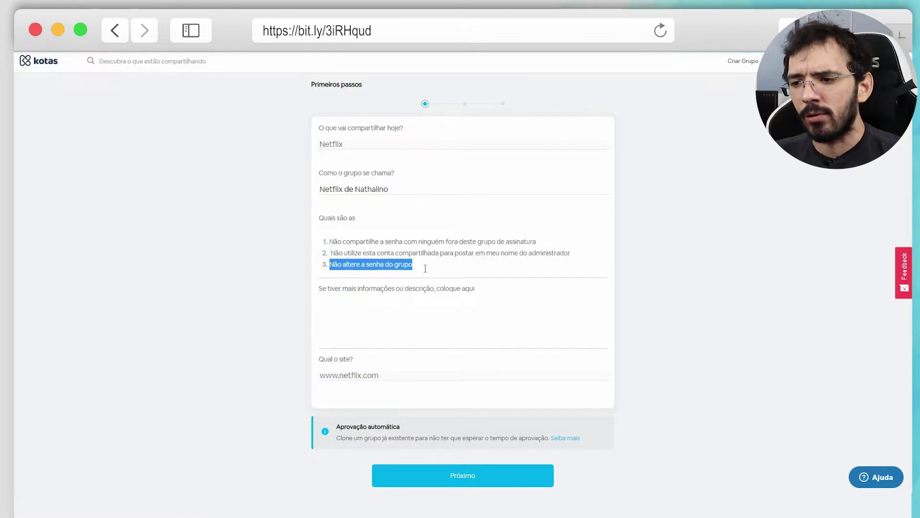
{"action": "left_click", "coordinate": [426, 267]}
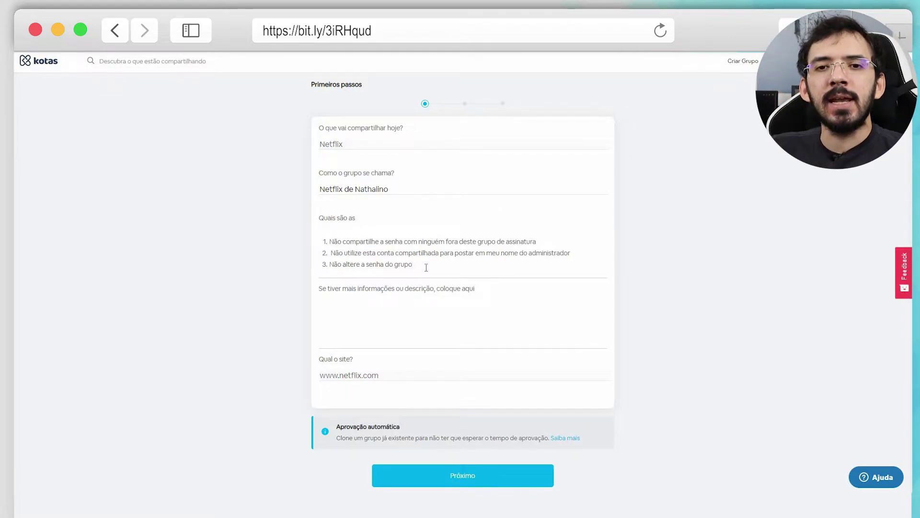
{"action": "left_click", "coordinate": [426, 267]}
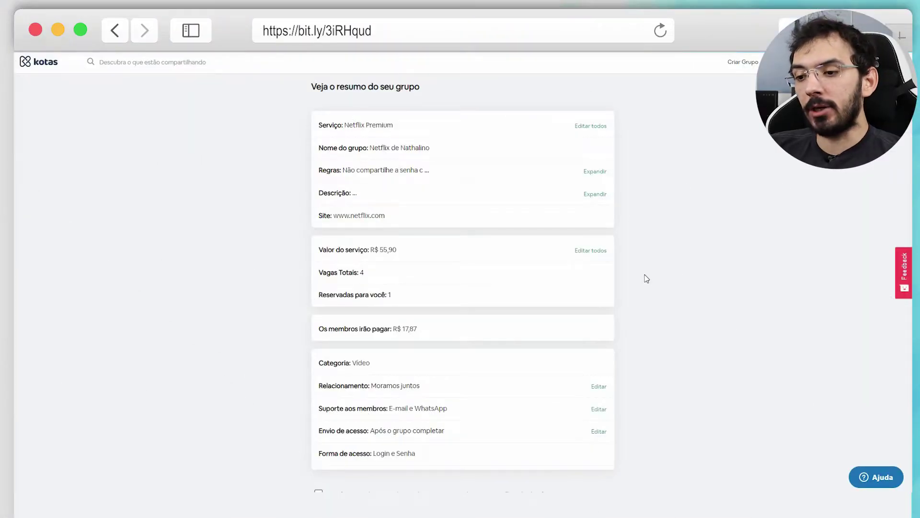
Step: Review the members' payment and reserved places, and go through the values and availability settings keeping 1 place reserved
{"action": "scroll", "coordinate": [646, 278], "scroll_direction": "down", "scroll_amount": 3}
{"action": "left_click_drag", "start_coordinate": [318, 239], "coordinate": [418, 240]}
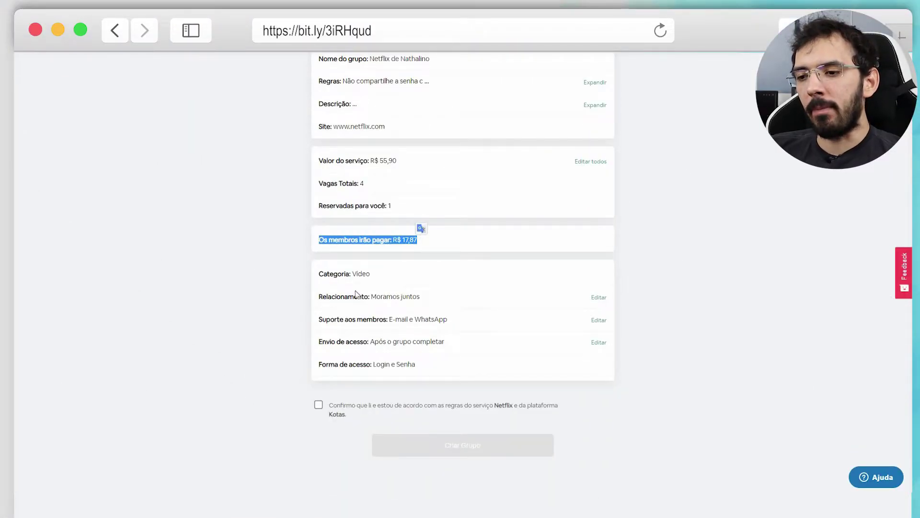
{"action": "left_click_drag", "start_coordinate": [393, 206], "coordinate": [319, 208]}
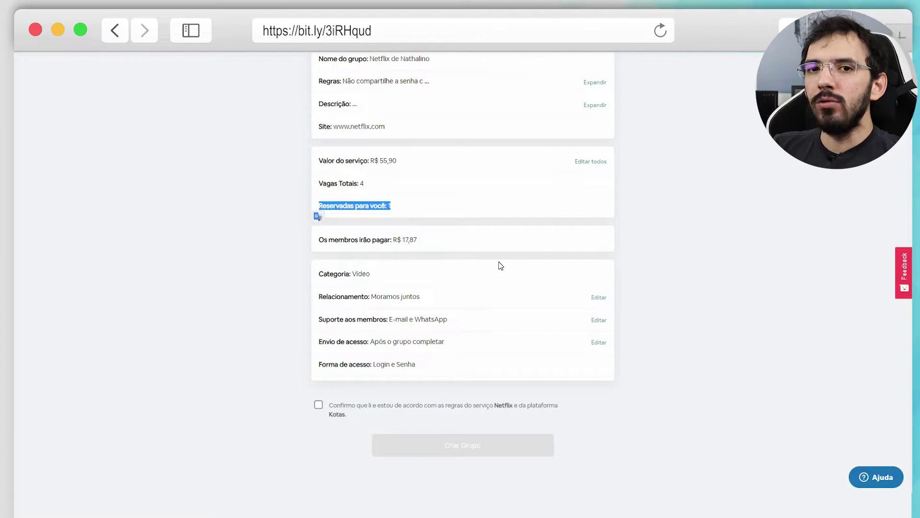
{"action": "scroll", "coordinate": [508, 275], "scroll_direction": "up", "scroll_amount": 1}
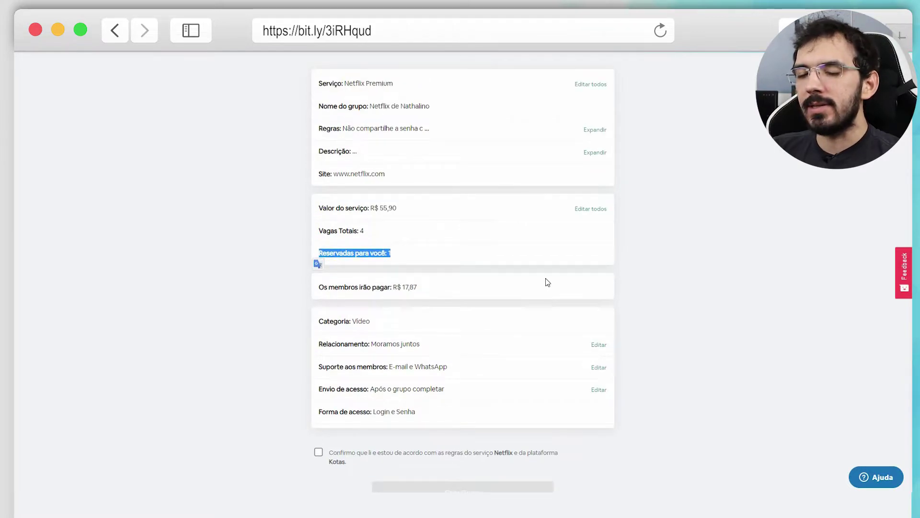
{"action": "left_click", "coordinate": [594, 213]}
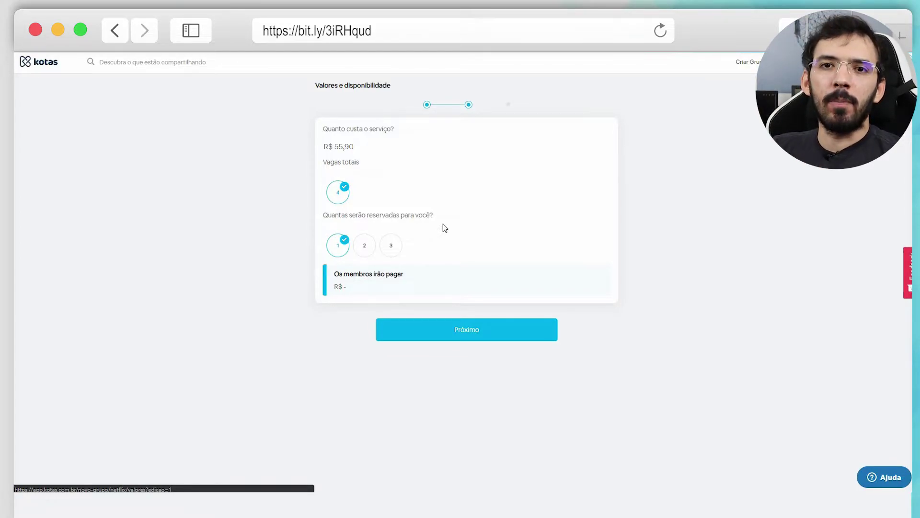
{"action": "left_click", "coordinate": [489, 321]}
Step: Examine the Relacionamento entry in the group summary
{"action": "scroll", "coordinate": [384, 308], "scroll_direction": "down", "scroll_amount": 2}
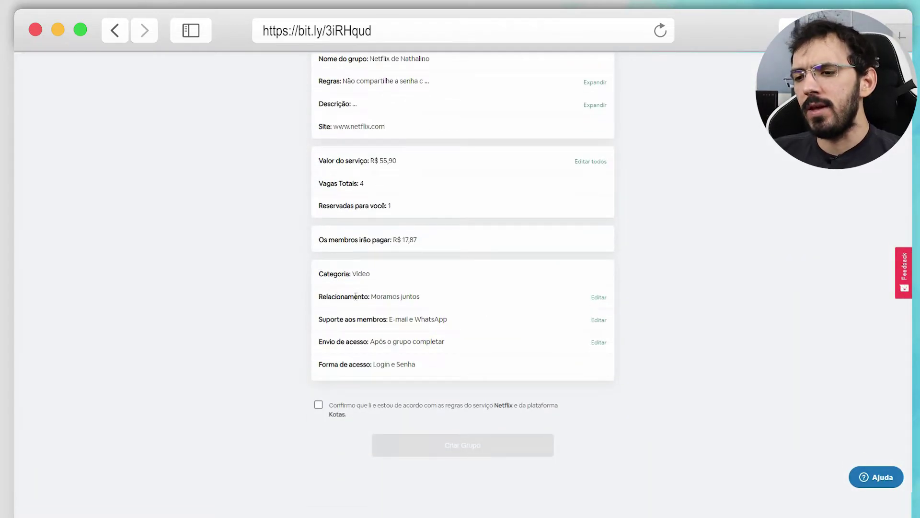
{"action": "left_click_drag", "start_coordinate": [419, 300], "coordinate": [314, 300]}
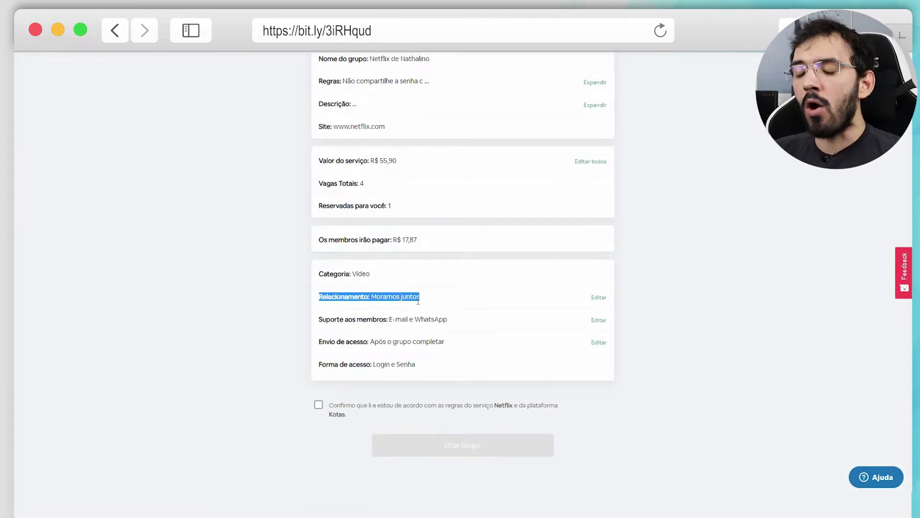
{"action": "mouse_move", "coordinate": [320, 298]}
{"action": "left_mouse_down"}
{"action": "mouse_move", "coordinate": [293, 298]}
{"action": "mouse_move", "coordinate": [307, 299]}
{"action": "left_mouse_up"}
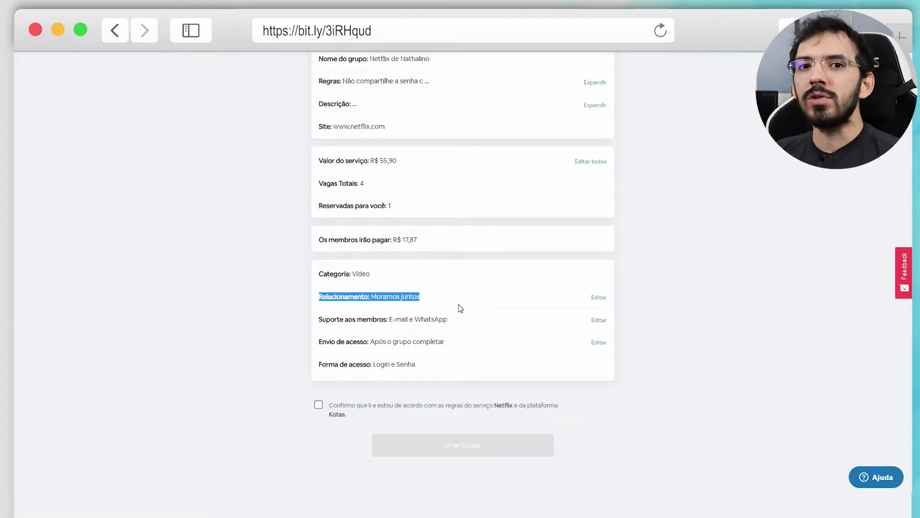